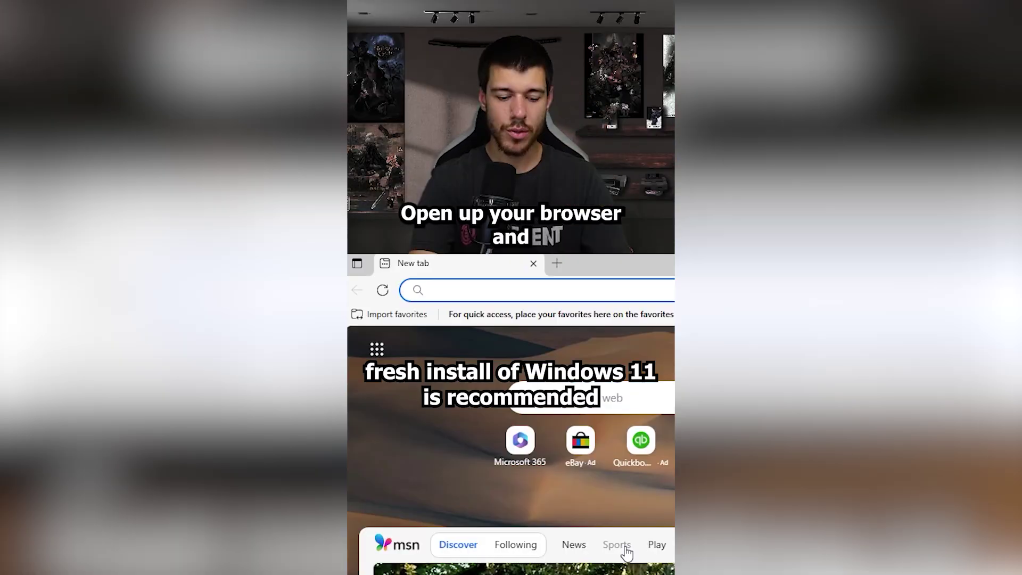
# Step: Go to google.com and search for win11debloat from the 'win11' suggestions
pyautogui.write('google.com')
pyautogui.press('Return')
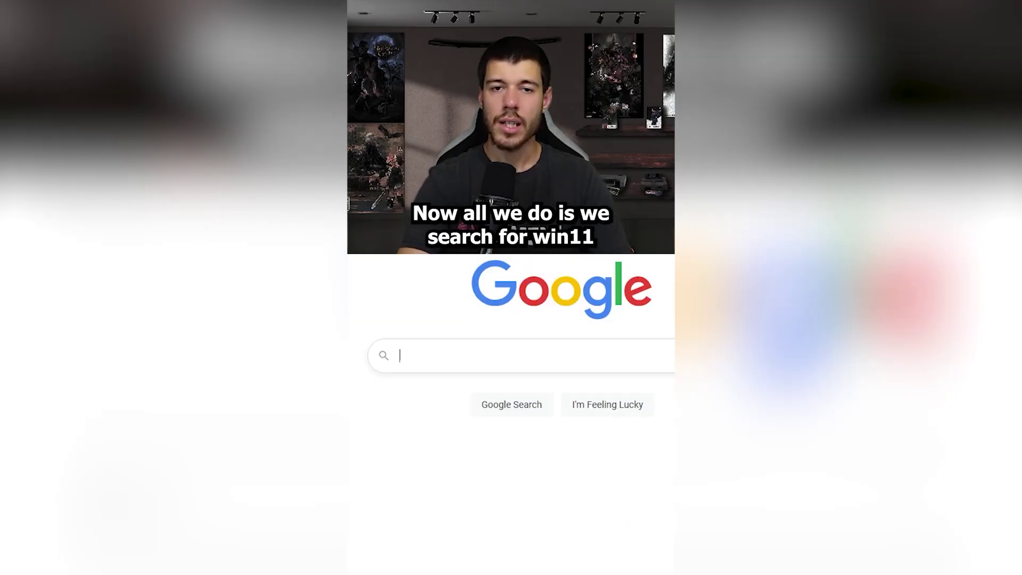
pyautogui.write('win11')
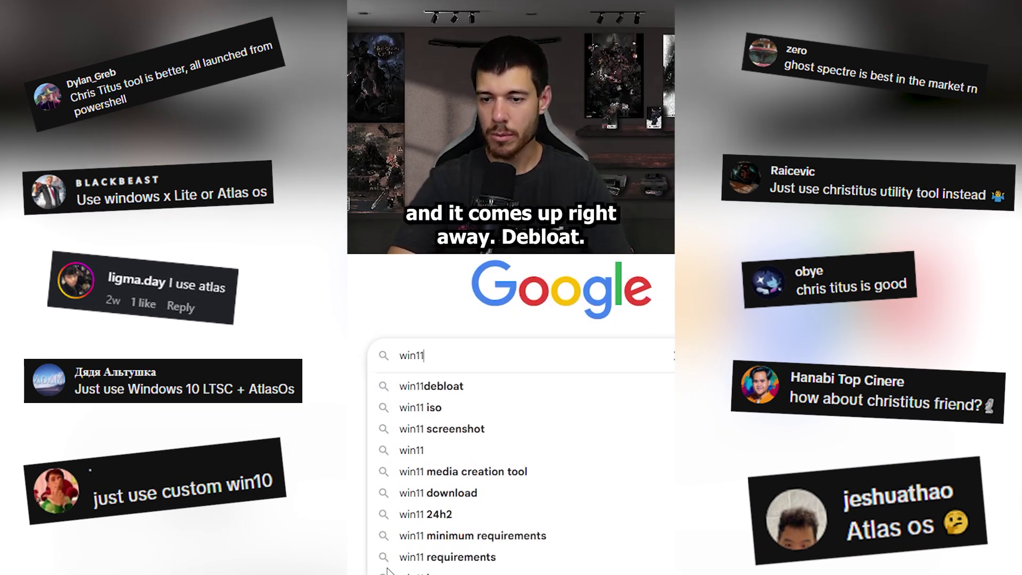
pyautogui.click(451, 388)
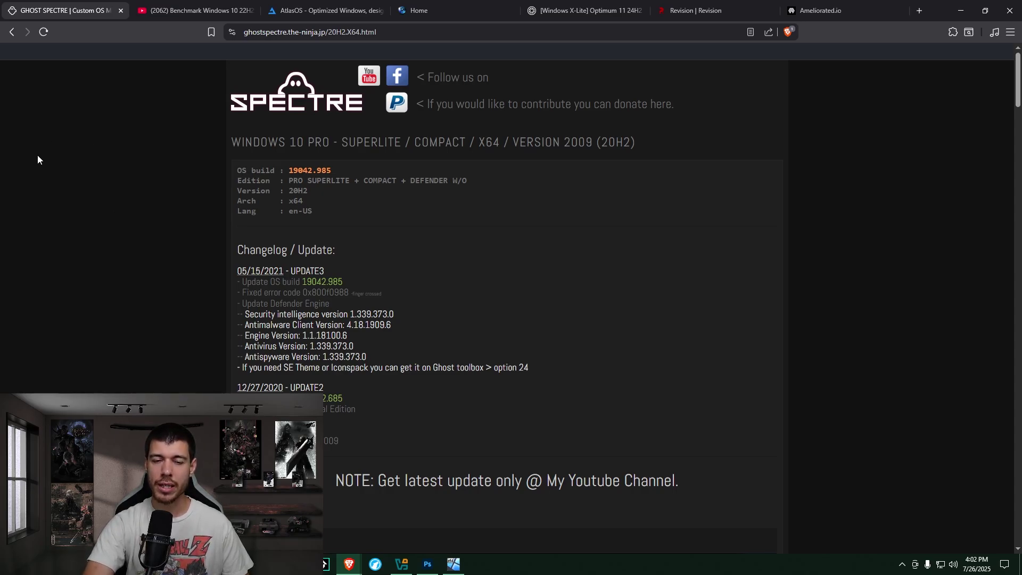
# Step: Switch to the Ghost Spectre benchmark video and look through its description
pyautogui.click(181, 10)
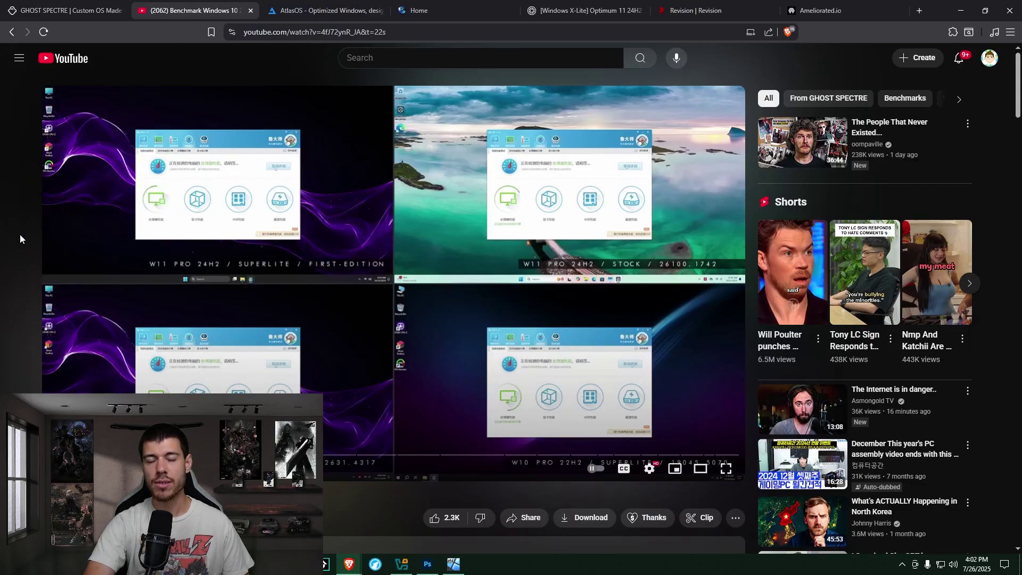
pyautogui.scroll(-15, 20, 234)
pyautogui.scroll(3, 21, 237)
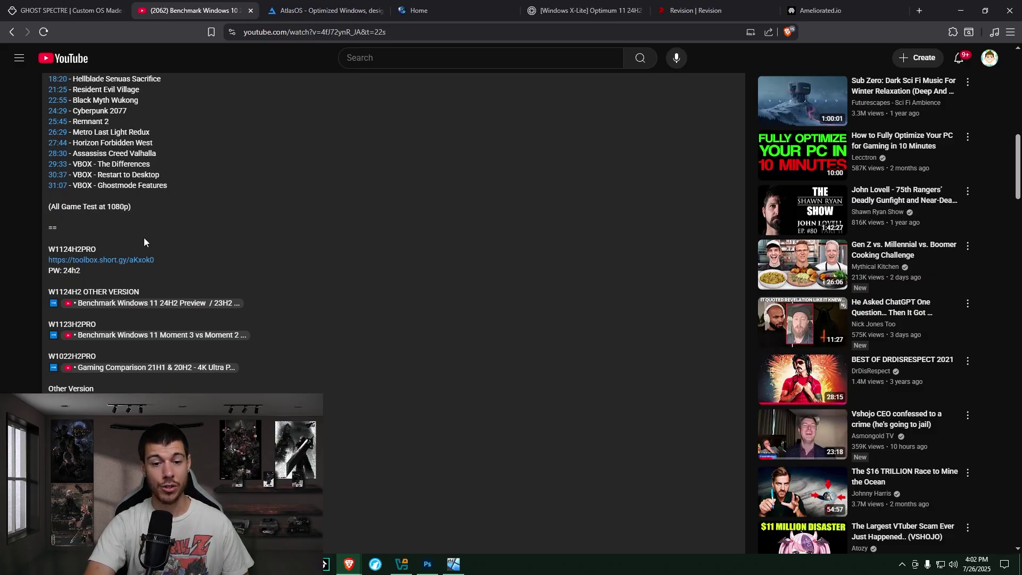
# Step: Open the W1124H2PRO toolbox download link from the video description
pyautogui.click(112, 260)
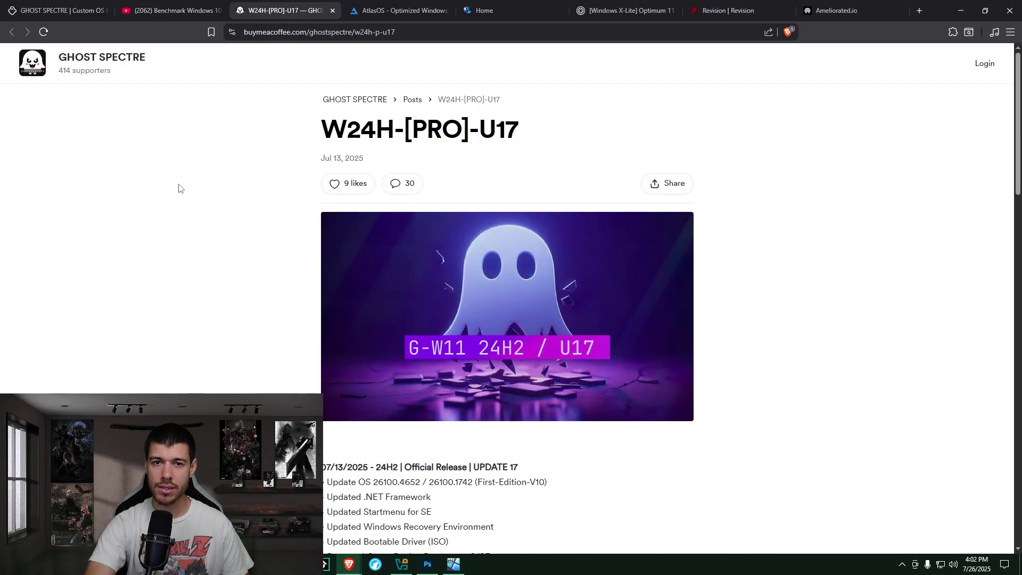
pyautogui.scroll(-20, 303, 205)
pyautogui.scroll(-8, 306, 214)
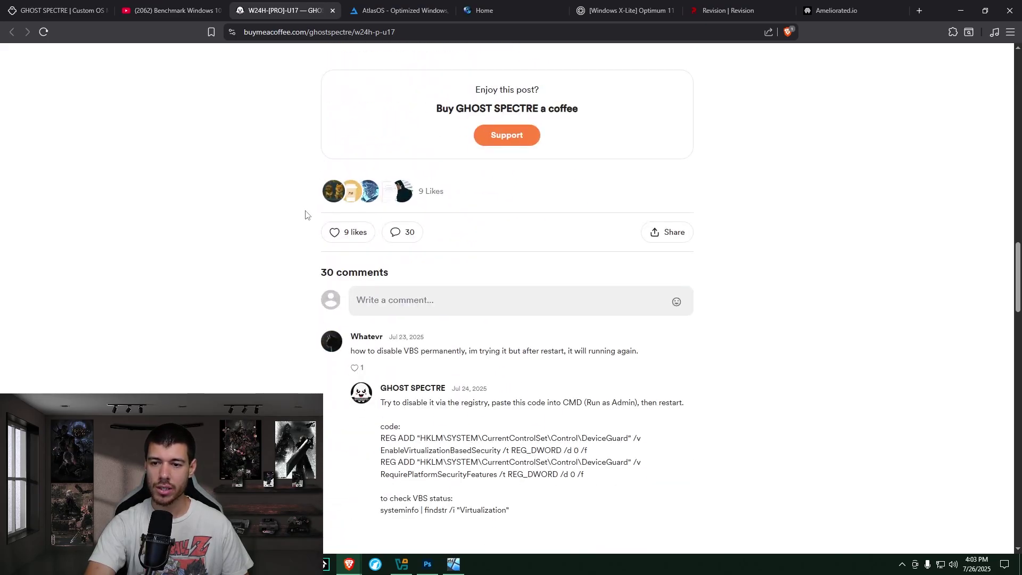
pyautogui.scroll(4, 305, 213)
# Step: Open the Get Here page, then Update 17's G-W11-24H2-P-U17 download links
pyautogui.click(335, 248)
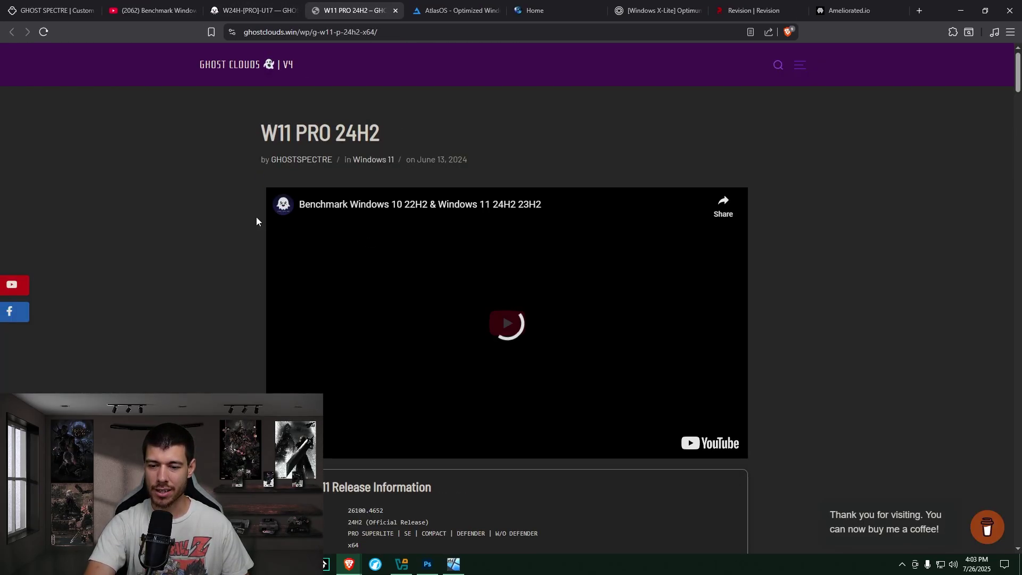
pyautogui.scroll(-5, 257, 218)
pyautogui.scroll(-15, 247, 220)
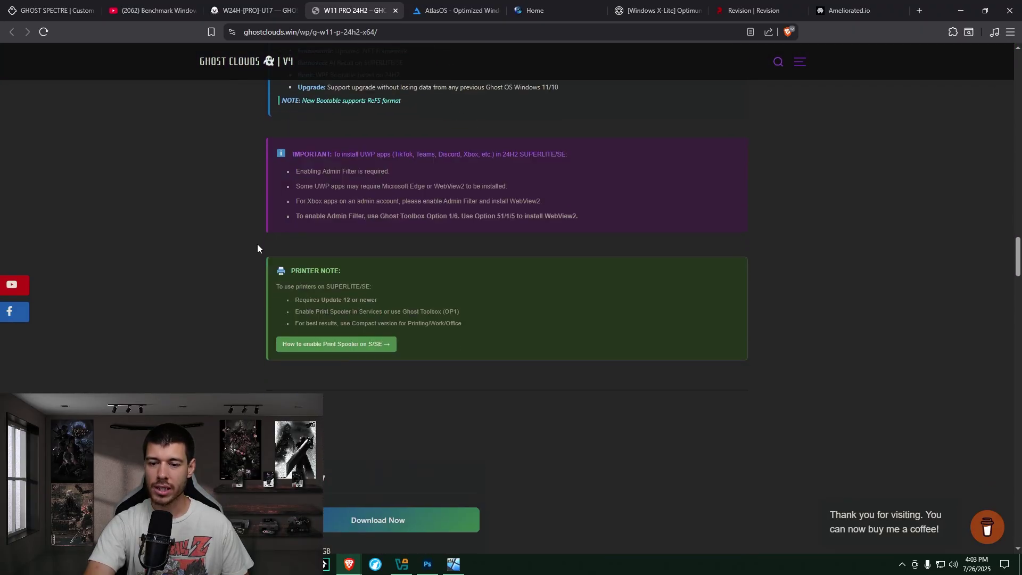
pyautogui.scroll(-3, 257, 244)
pyautogui.click(331, 202)
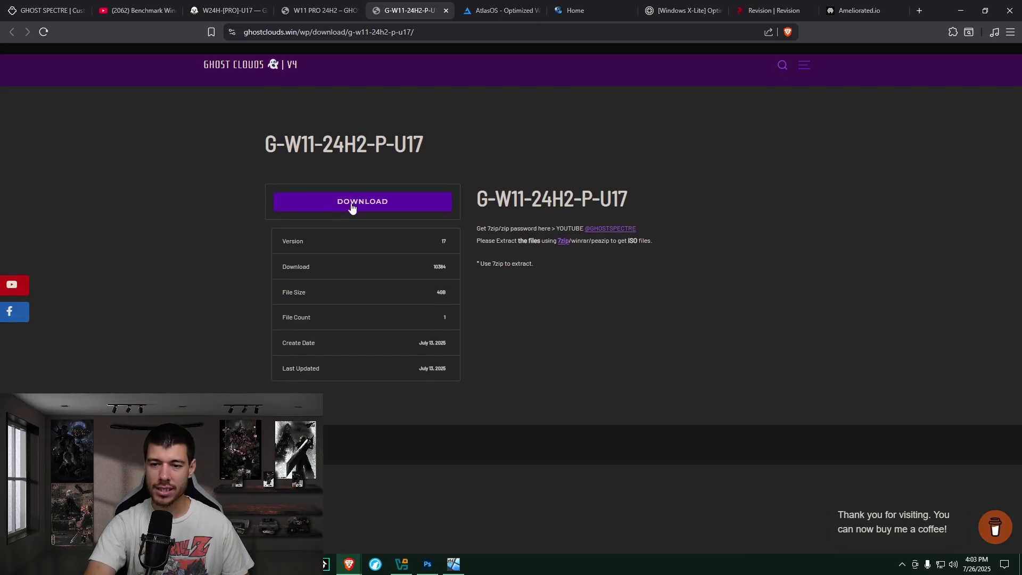
pyautogui.click(352, 206)
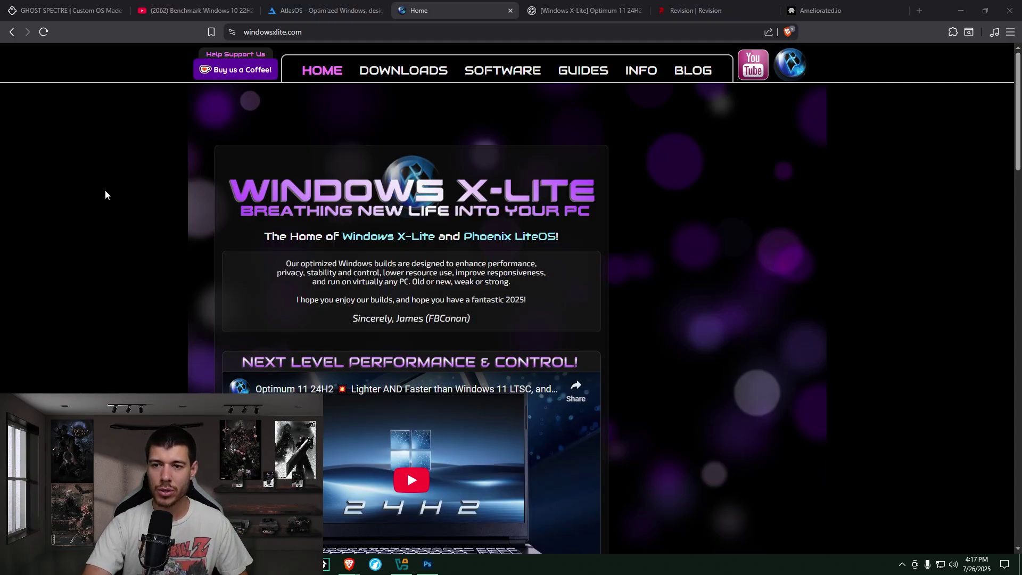
# Step: Switch to the Optimum 11 24H2 pixeldrain download tab
pyautogui.click(586, 11)
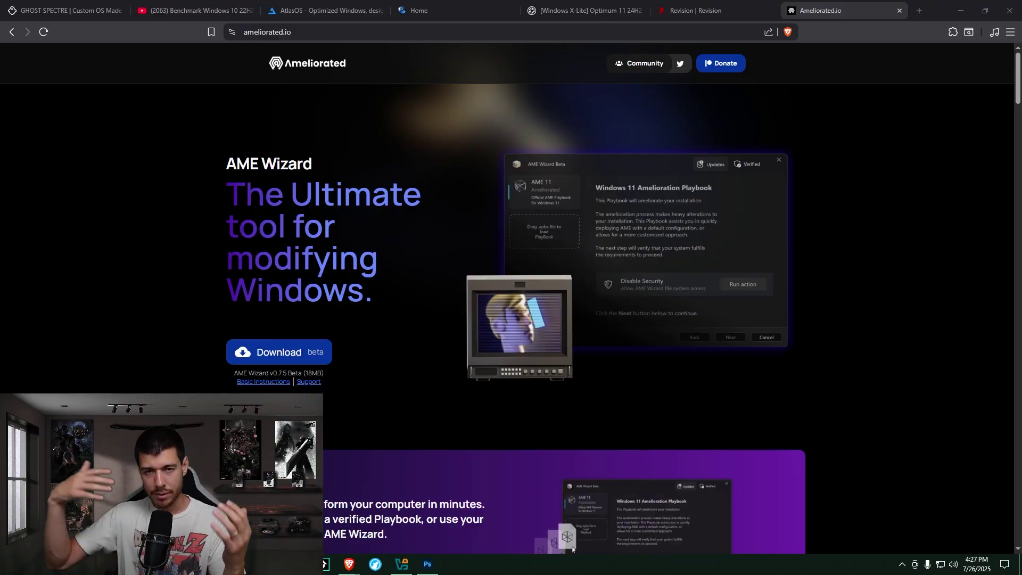
# Step: Open the ReviOS download page on the Revision site and scroll to the Playbook card
pyautogui.hotkey('ctrl', 'shift', 'Tab')
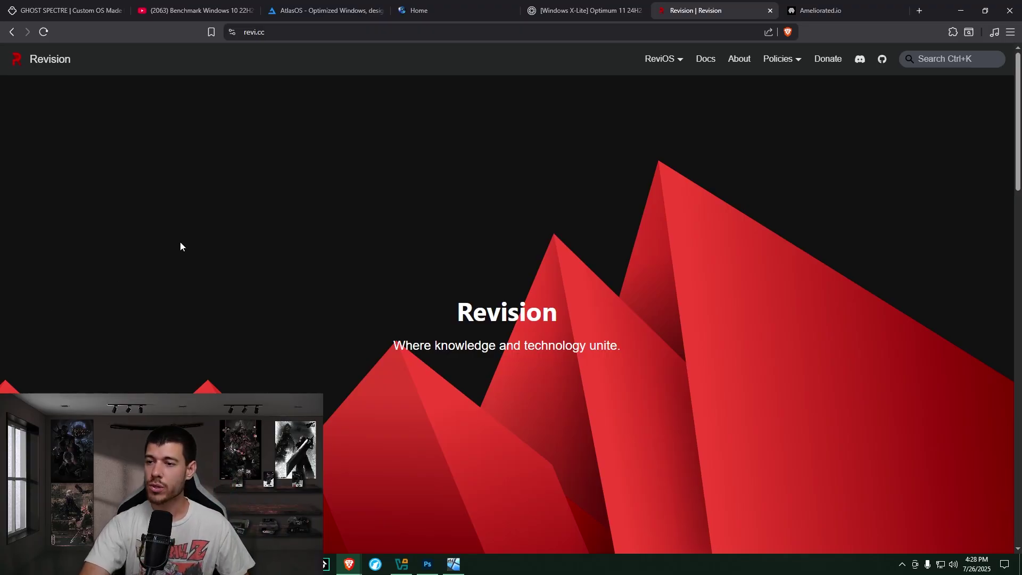
pyautogui.scroll(-5, 269, 200)
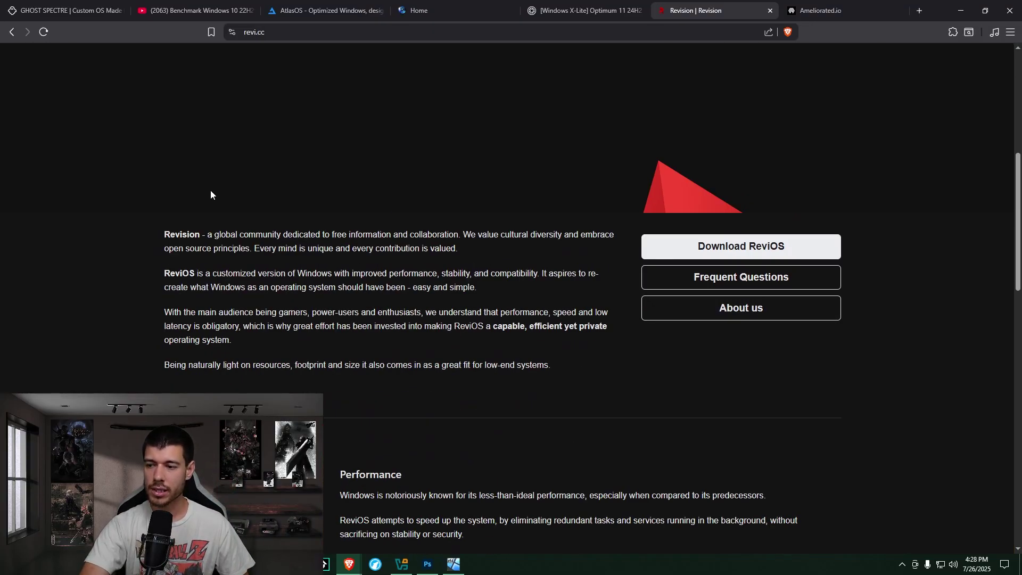
pyautogui.click(694, 246)
pyautogui.scroll(-5, 234, 213)
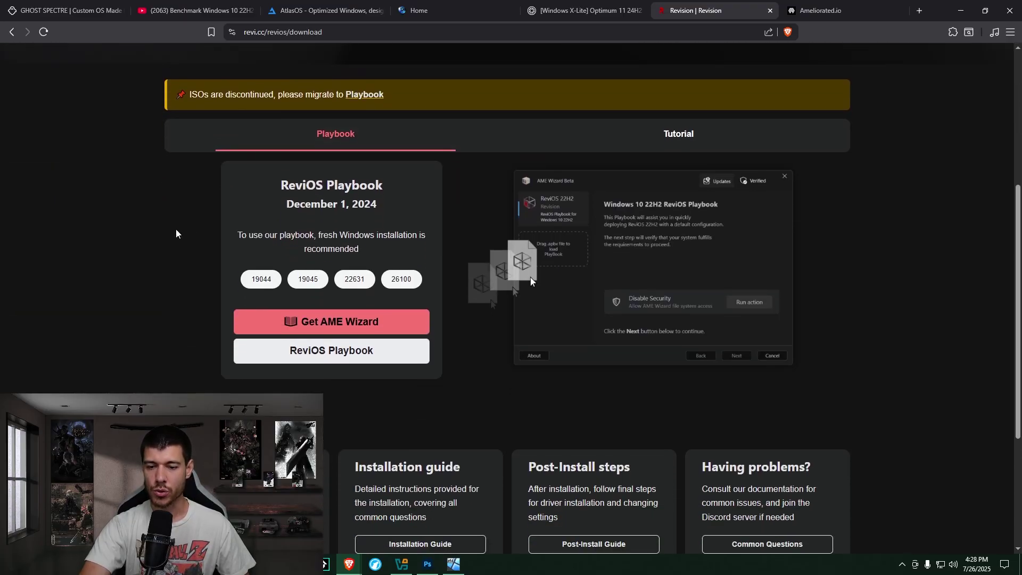
pyautogui.scroll(-2, 169, 237)
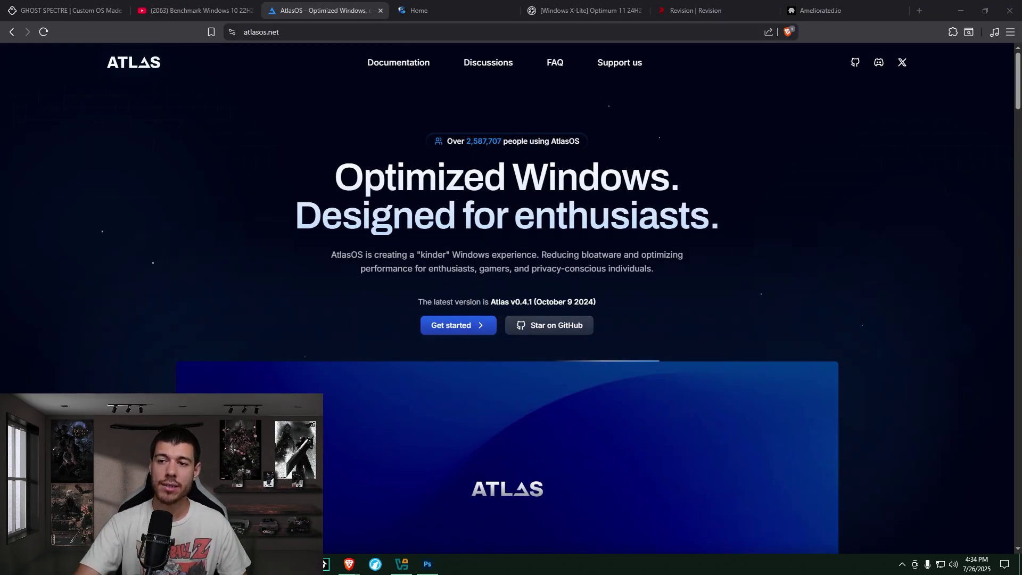
# Step: Check the Ameliorated site, then reach AtlasOS downloads and tick the installation-guide confirmation
pyautogui.click(819, 10)
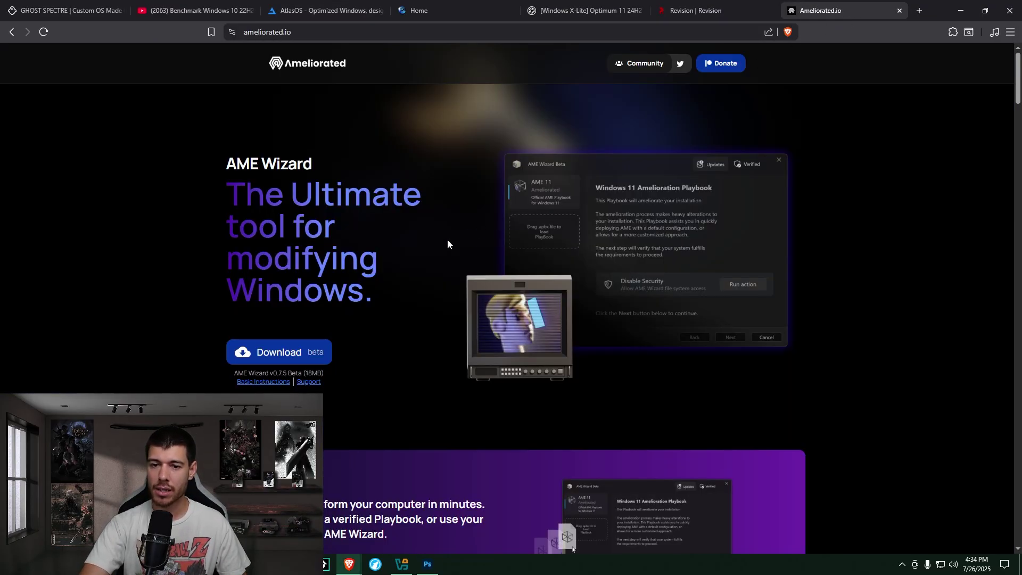
pyautogui.scroll(-20, 291, 277)
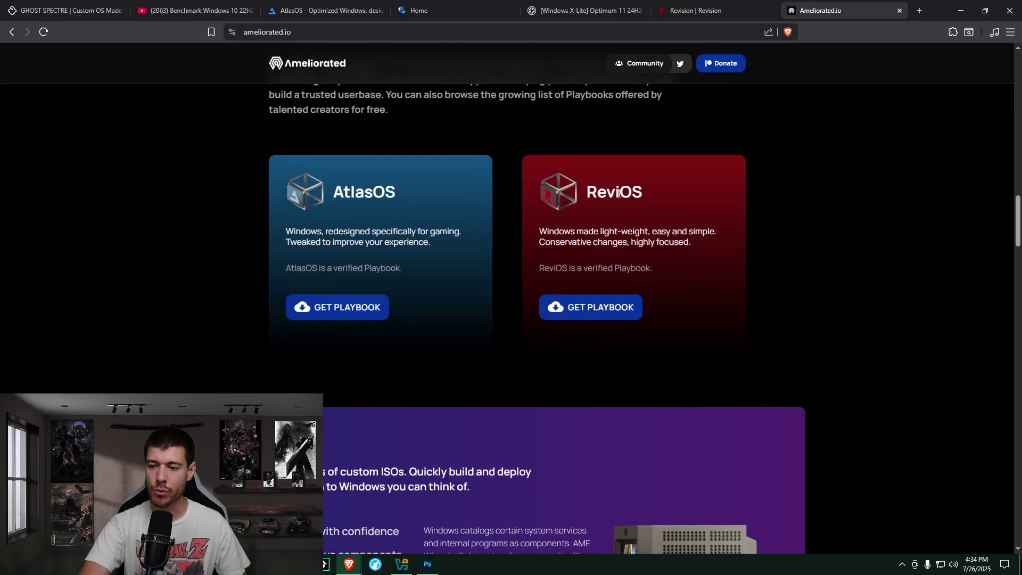
pyautogui.click(320, 10)
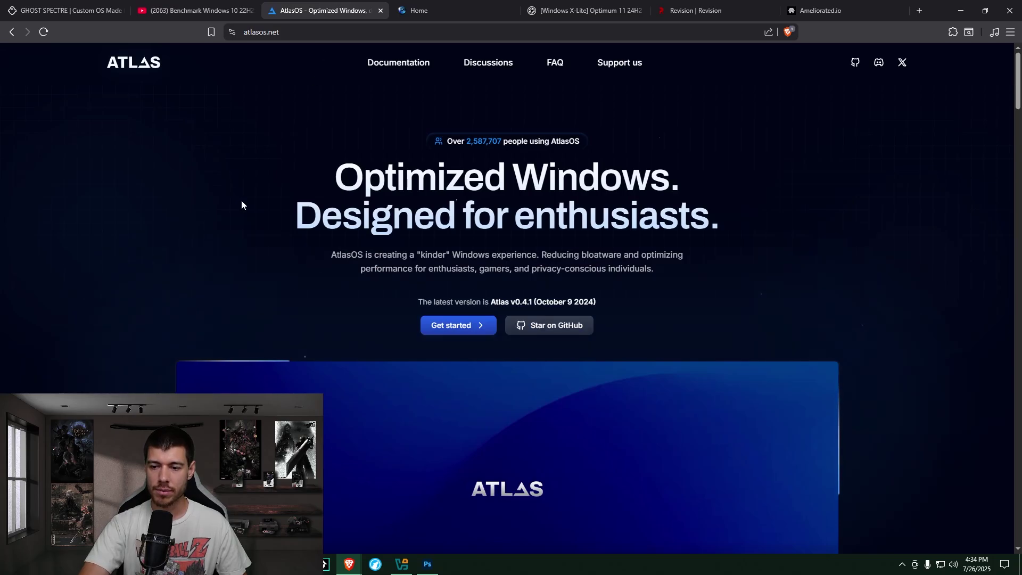
pyautogui.click(454, 331)
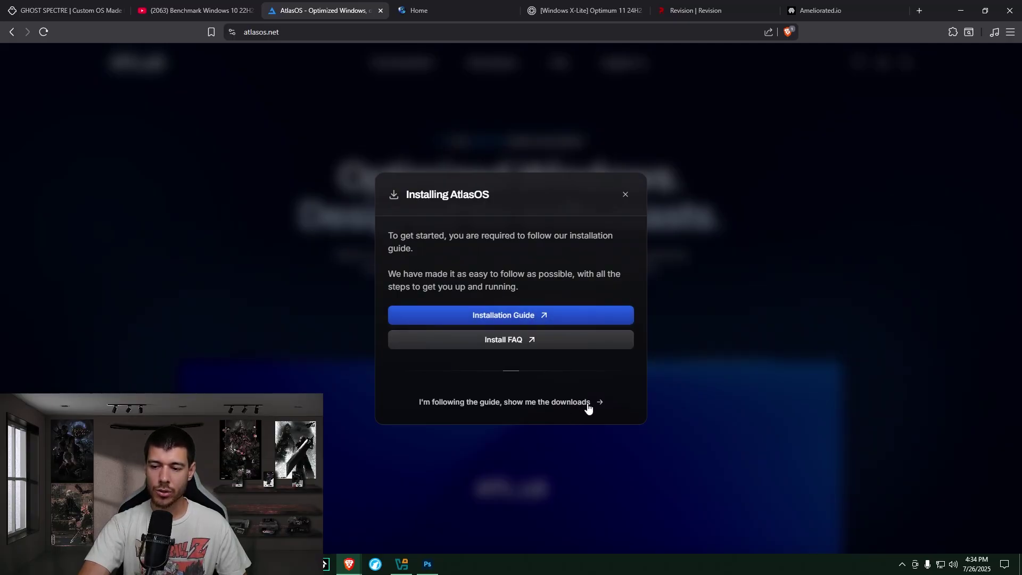
pyautogui.click(579, 408)
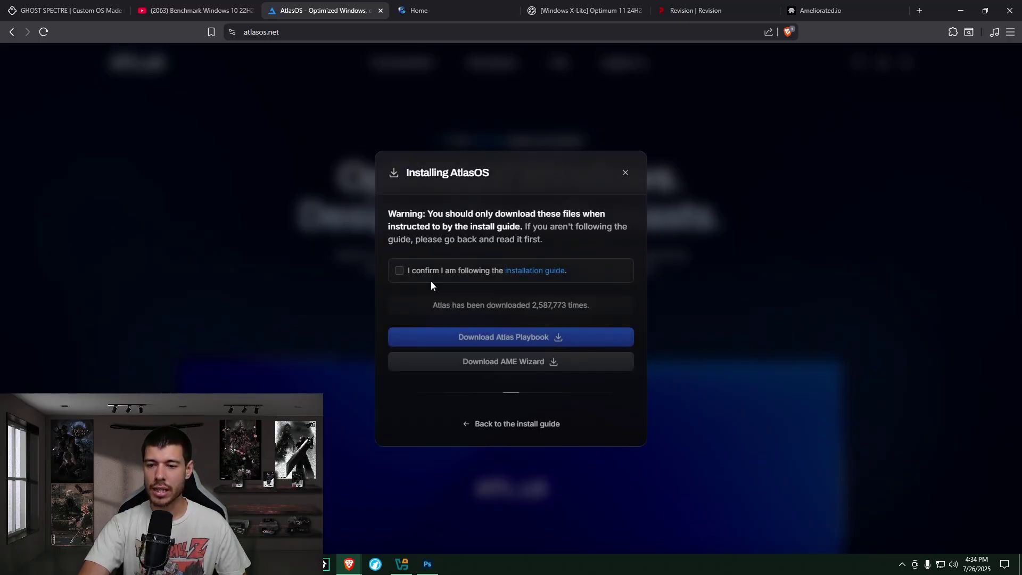
pyautogui.click(398, 273)
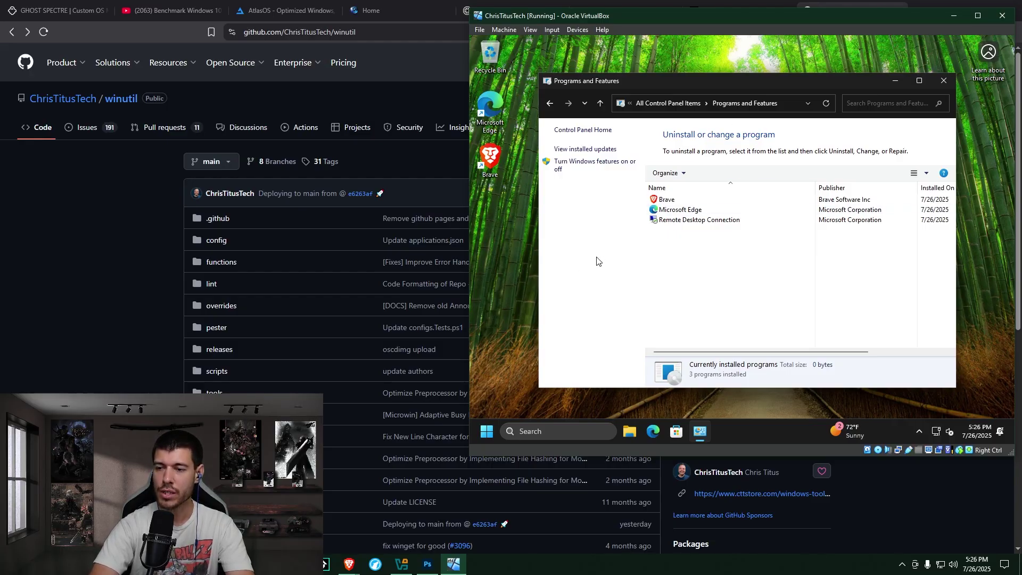
# Step: Open Task Manager in the Winutil VM to check idle CPU and memory
pyautogui.hotkey('ctrl', 'shift', 'Escape')
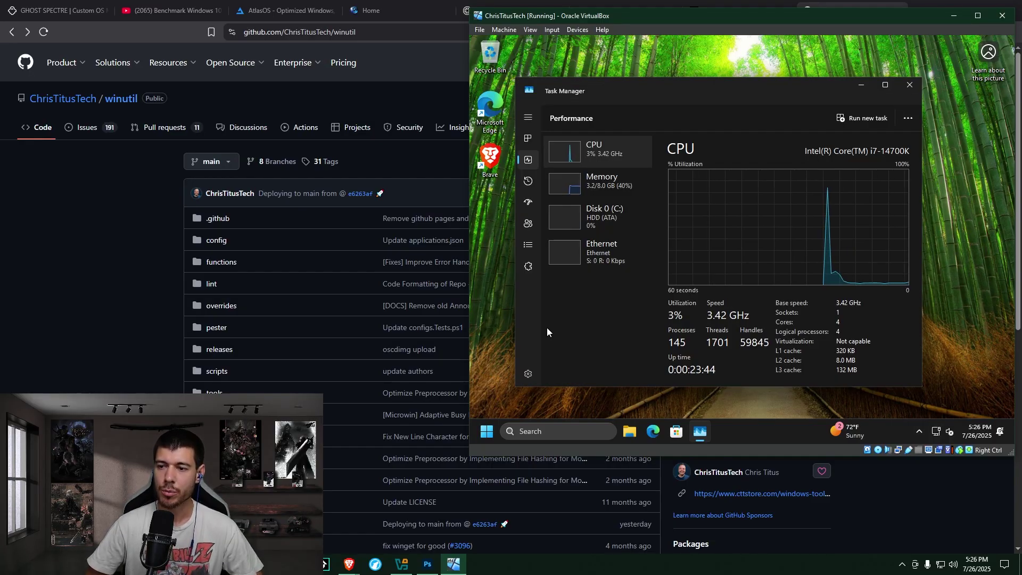